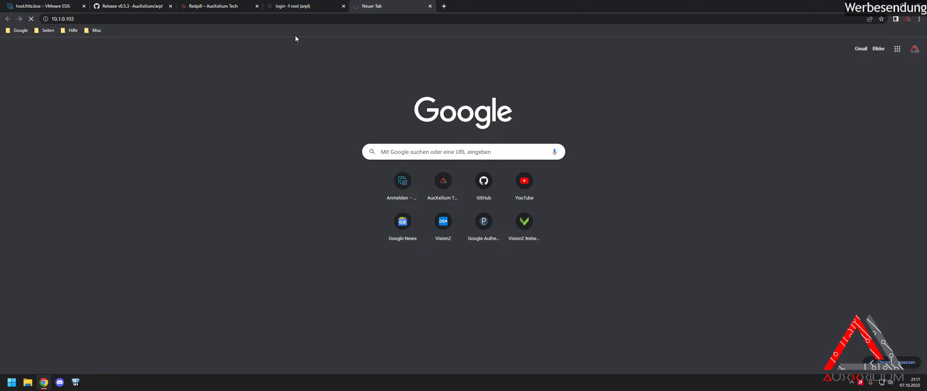
Step: Reload the NAS page at 10.1.0.103 until it responds
{"action": "left_click", "coordinate": [340, 22]}
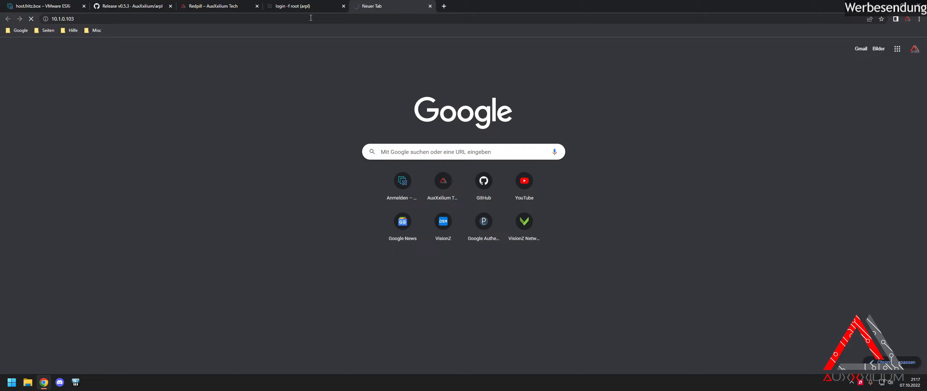
{"action": "key", "text": "F5"}
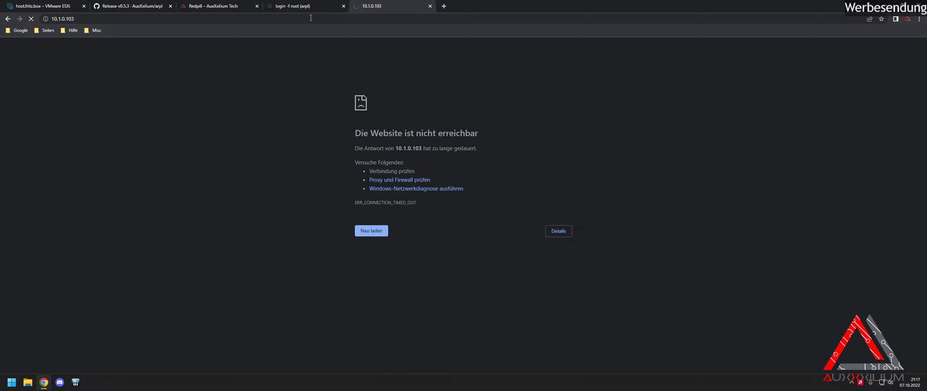
{"action": "left_click", "coordinate": [311, 18]}
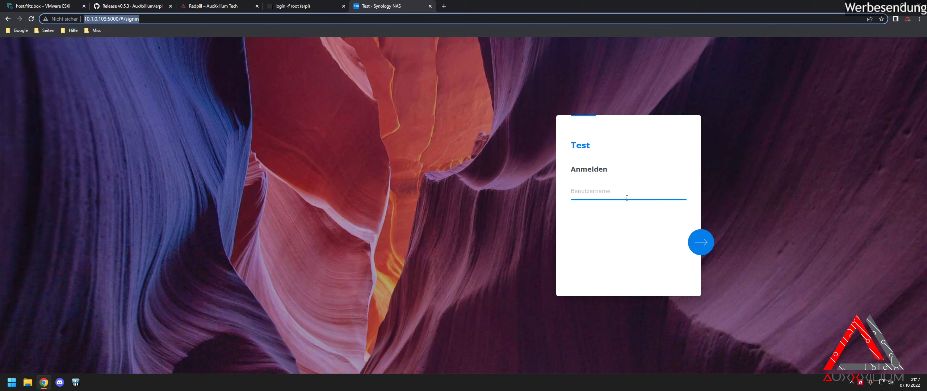
Step: Sign in to the Test NAS with the account's username and password
{"action": "left_click", "coordinate": [616, 192]}
{"action": "type", "text": "AuxXxilium"}
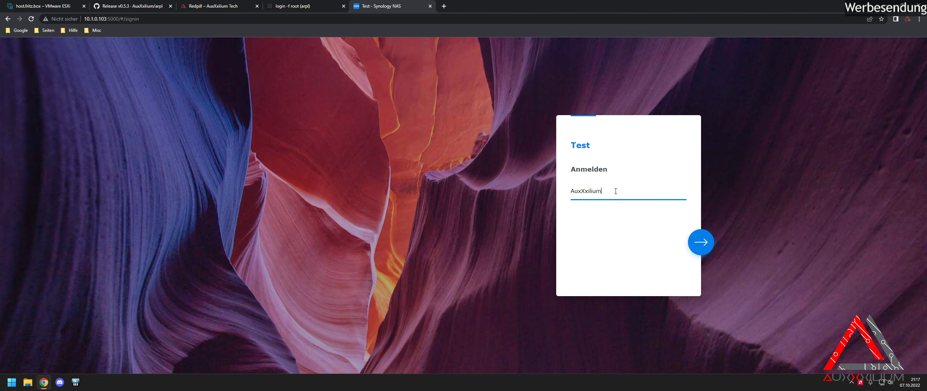
{"action": "key", "text": "Return"}
{"action": "type", "text": "•••••••"}
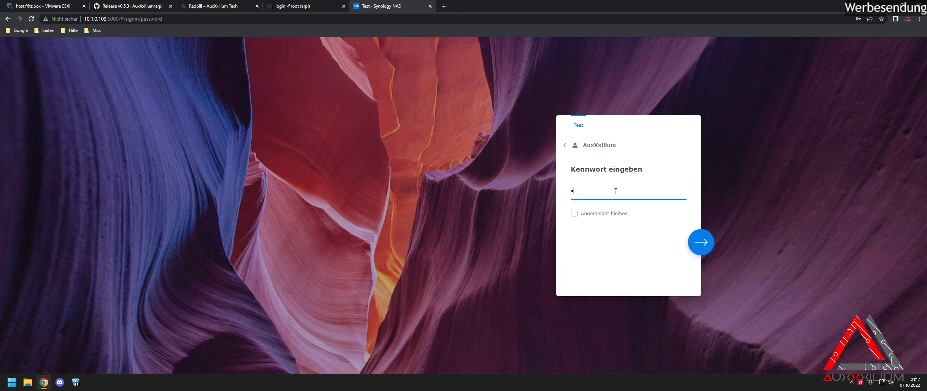
{"action": "type", "text": "••••"}
{"action": "key", "text": "Return"}
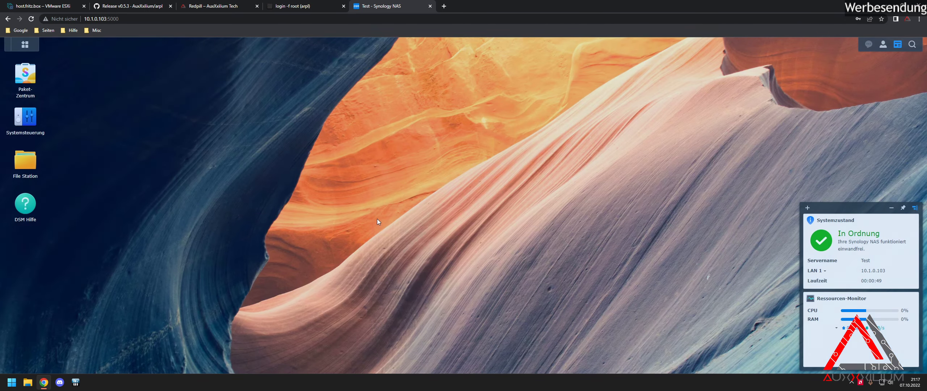
Step: Examine the general and network information in the Systemsteuerung's Info-Center, and close the Systemsteuerung
{"action": "left_click", "coordinate": [28, 119]}
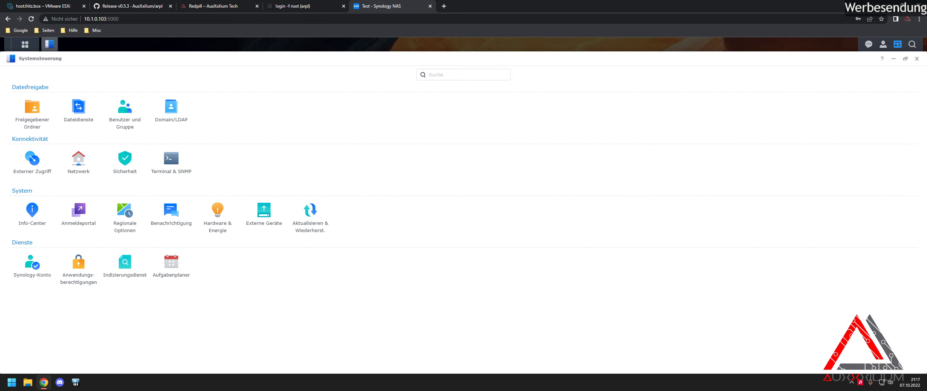
{"action": "left_click", "coordinate": [41, 223]}
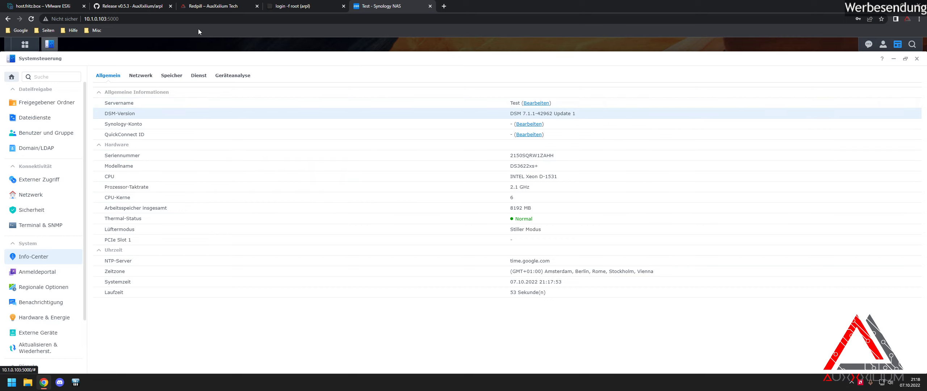
{"action": "left_click", "coordinate": [143, 83]}
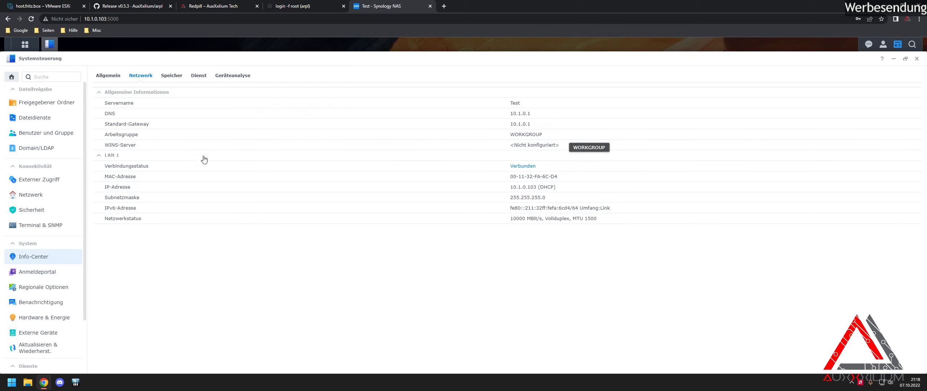
{"action": "left_click", "coordinate": [917, 58]}
Step: Shut down the Test NAS and confirm the shutdown
{"action": "left_click", "coordinate": [884, 45]}
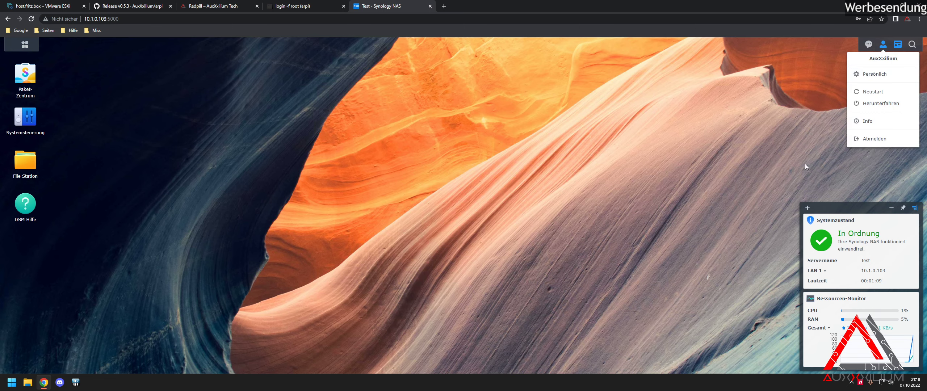
{"action": "left_click", "coordinate": [877, 107]}
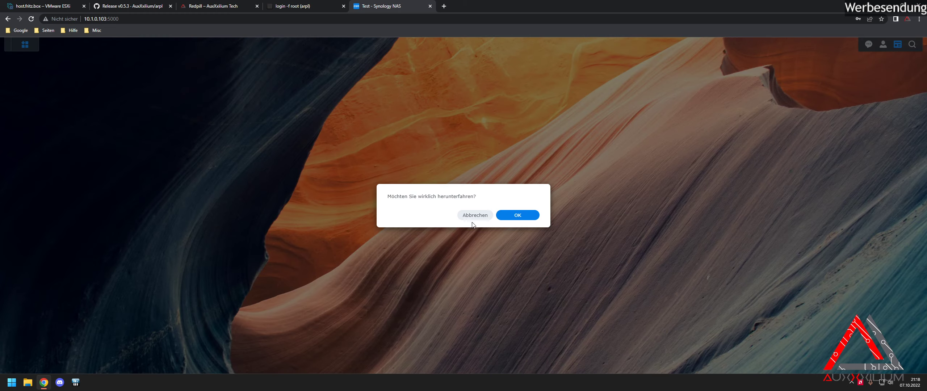
{"action": "left_click", "coordinate": [518, 215]}
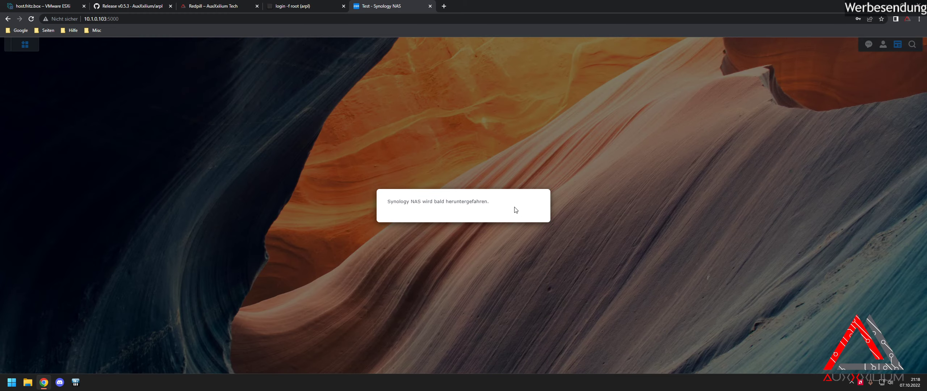
Step: Open the VisionZ-Storage NAS in a new browser tab and sign in to its account
{"action": "left_click", "coordinate": [444, 6]}
{"action": "left_click", "coordinate": [444, 229]}
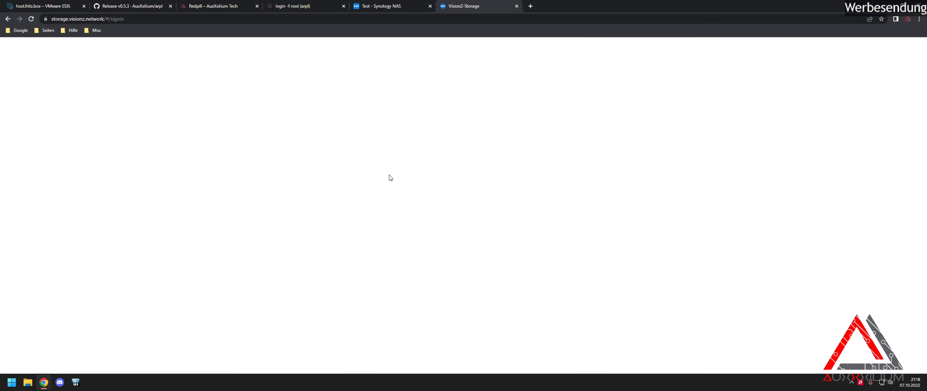
{"action": "left_click", "coordinate": [703, 253]}
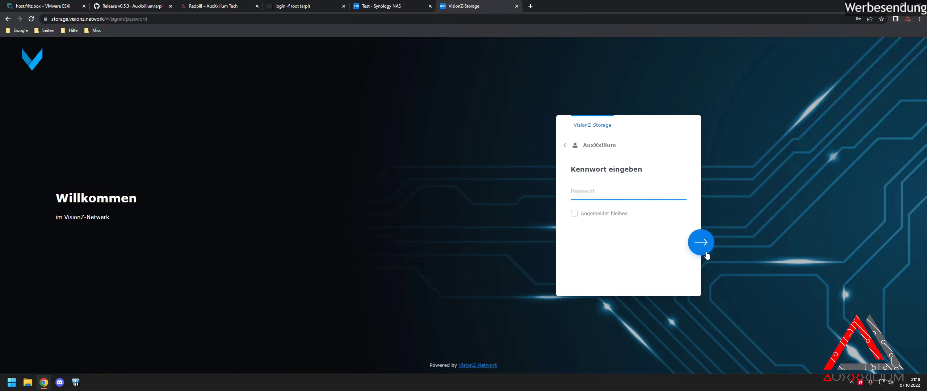
{"action": "left_click", "coordinate": [700, 240]}
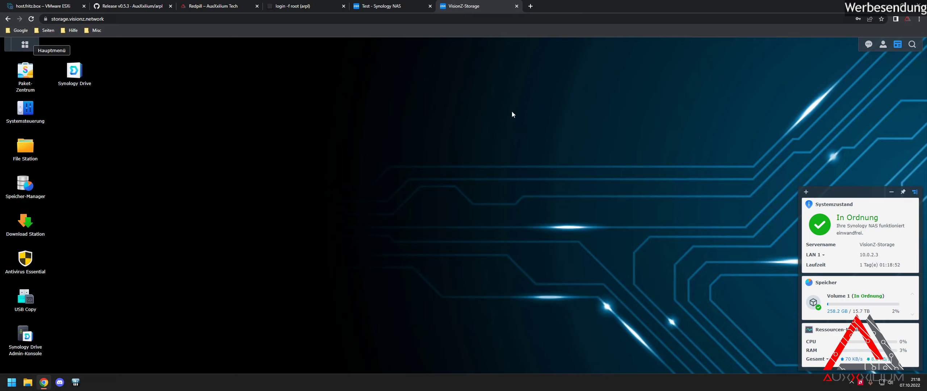
Step: Shut down the VisionZ-Storage NAS and confirm the shutdown
{"action": "left_click", "coordinate": [883, 47]}
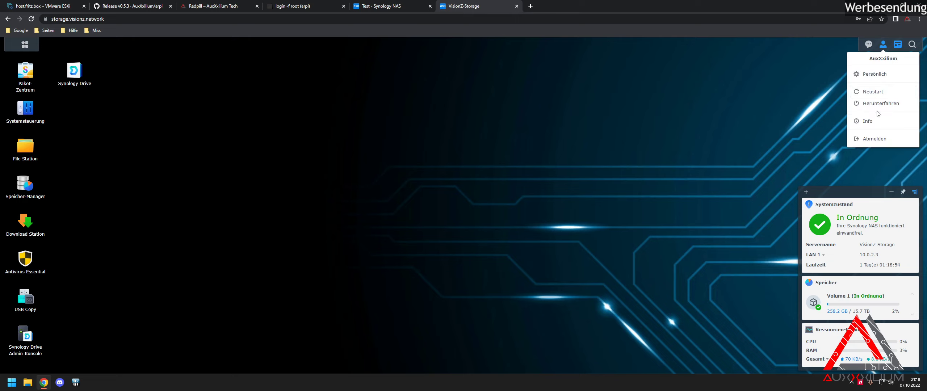
{"action": "left_click", "coordinate": [859, 105]}
{"action": "left_click", "coordinate": [529, 215]}
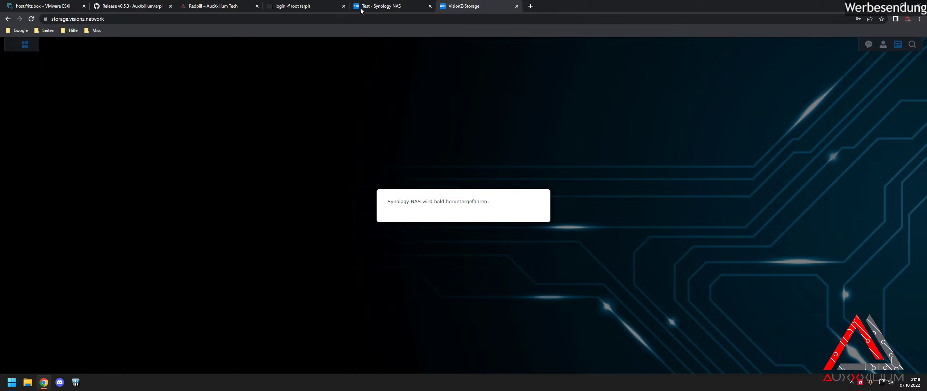
Step: Close the browser tabs of both NAS systems, the arpl terminal and the GitHub release, and return to the VMware ESXi page
{"action": "left_click", "coordinate": [516, 7]}
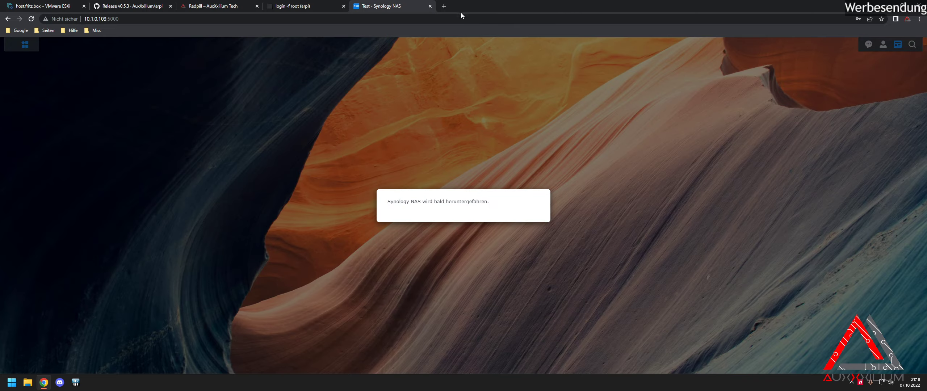
{"action": "left_click", "coordinate": [430, 6]}
{"action": "left_click", "coordinate": [343, 6]}
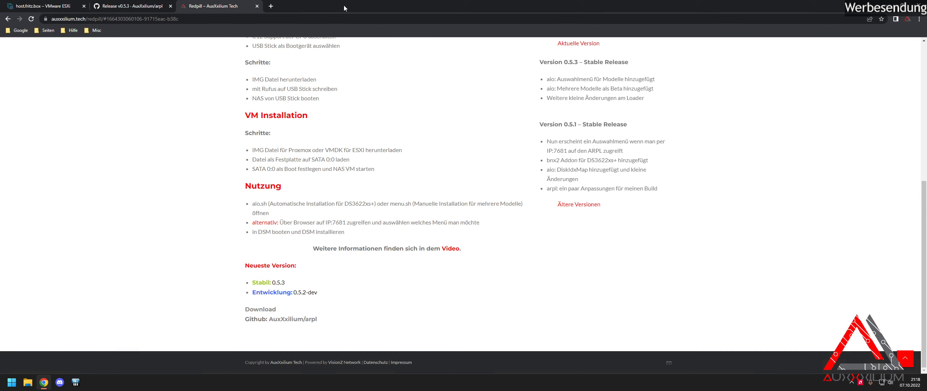
{"action": "left_click", "coordinate": [132, 7]}
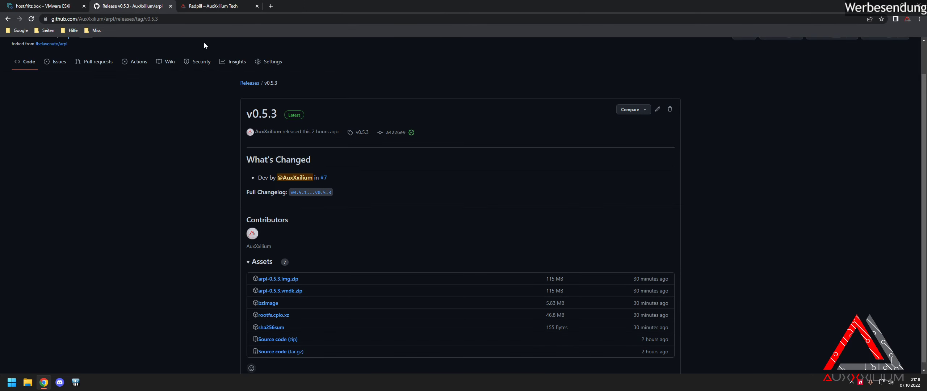
{"action": "left_click", "coordinate": [171, 6]}
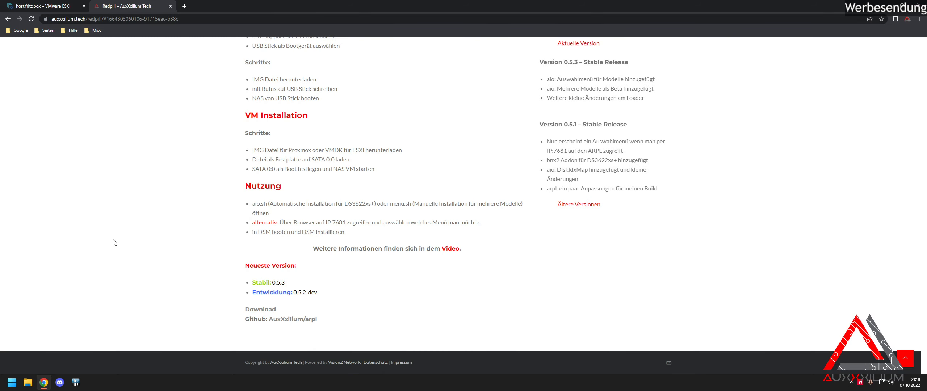
{"action": "left_click", "coordinate": [54, 7]}
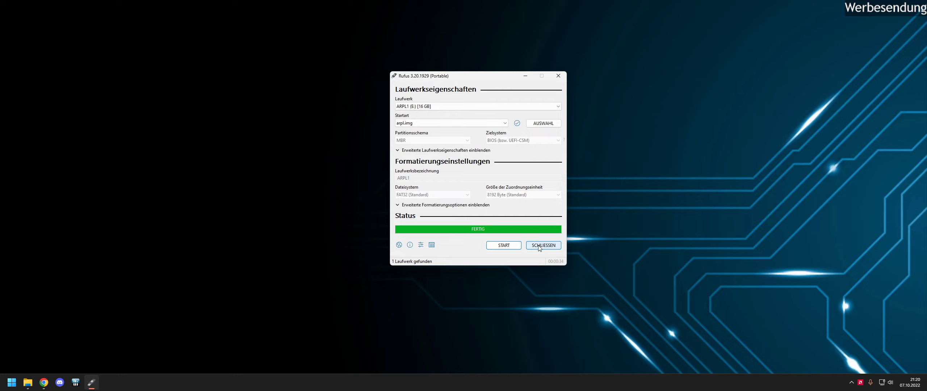
Step: Close Rufus after writing arpl.img to the USB stick
{"action": "left_click", "coordinate": [547, 246]}
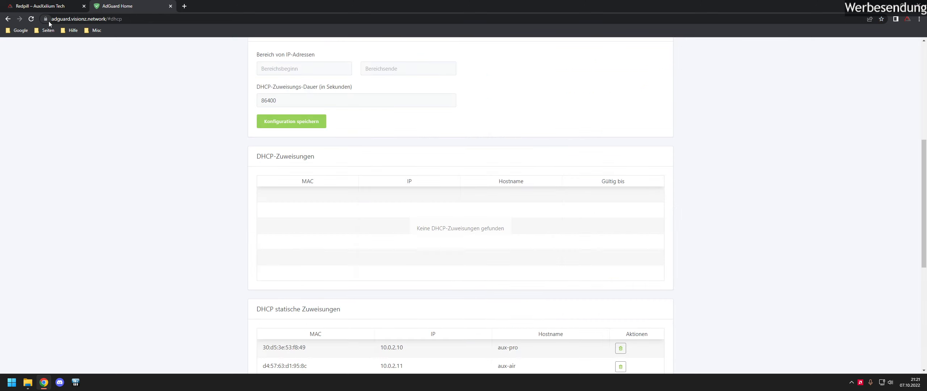
Step: Refresh the AdGuard Home DHCP page repeatedly and check the DHCP-Zuweisungen list for the NAS's IP address
{"action": "scroll", "coordinate": [40, 45], "scroll_direction": "up", "scroll_amount": 1}
{"action": "scroll", "coordinate": [40, 44], "scroll_direction": "up", "scroll_amount": 5}
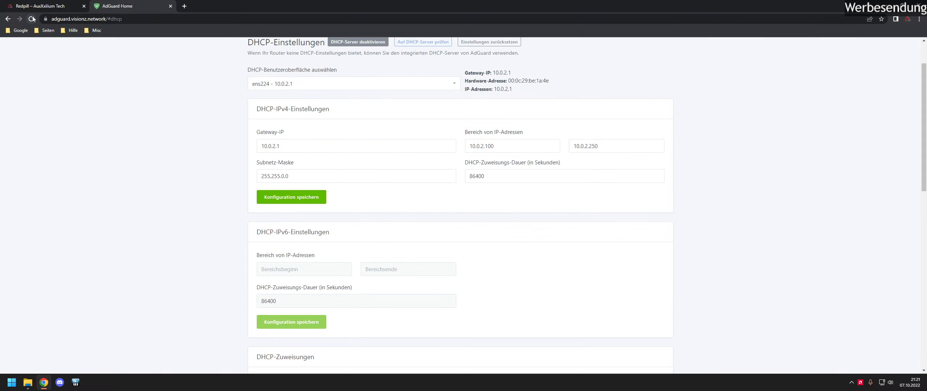
{"action": "scroll", "coordinate": [124, 151], "scroll_direction": "down", "scroll_amount": 7}
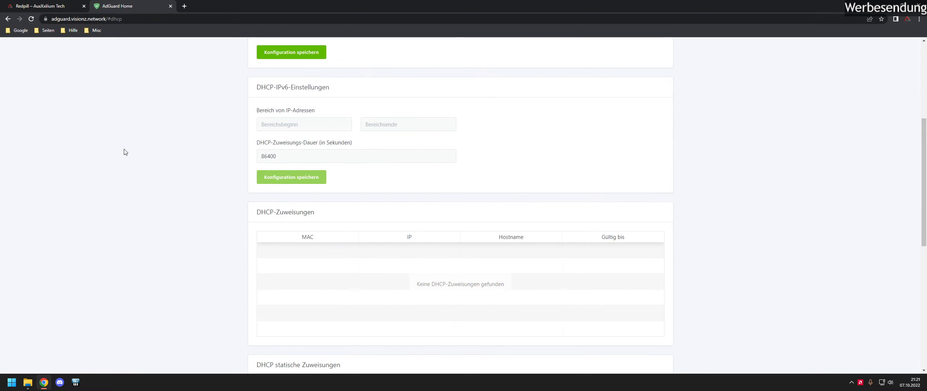
{"action": "left_click", "coordinate": [31, 22]}
{"action": "scroll", "coordinate": [116, 127], "scroll_direction": "down", "scroll_amount": 5}
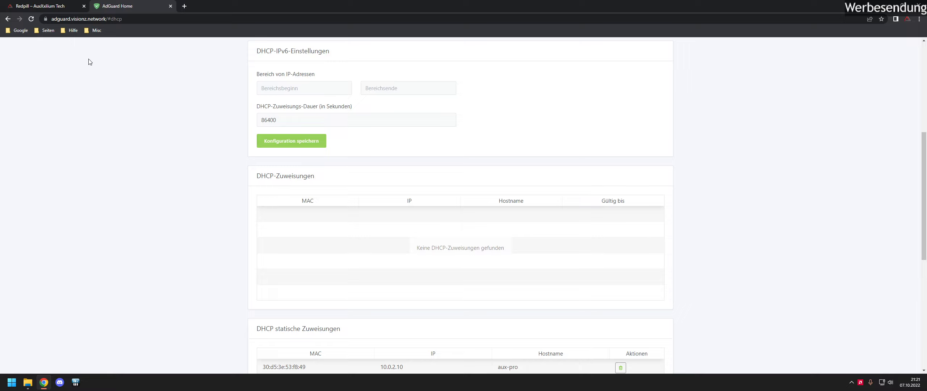
{"action": "left_click", "coordinate": [35, 21]}
{"action": "scroll", "coordinate": [222, 170], "scroll_direction": "down", "scroll_amount": 5}
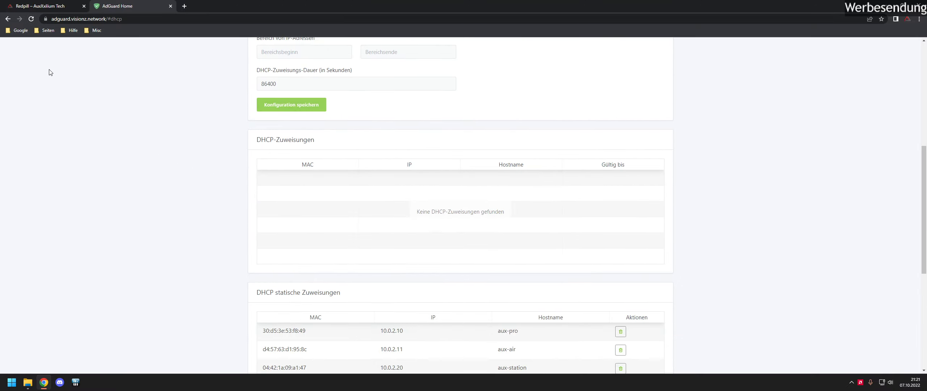
{"action": "left_click", "coordinate": [32, 19]}
{"action": "scroll", "coordinate": [117, 153], "scroll_direction": "down", "scroll_amount": 4}
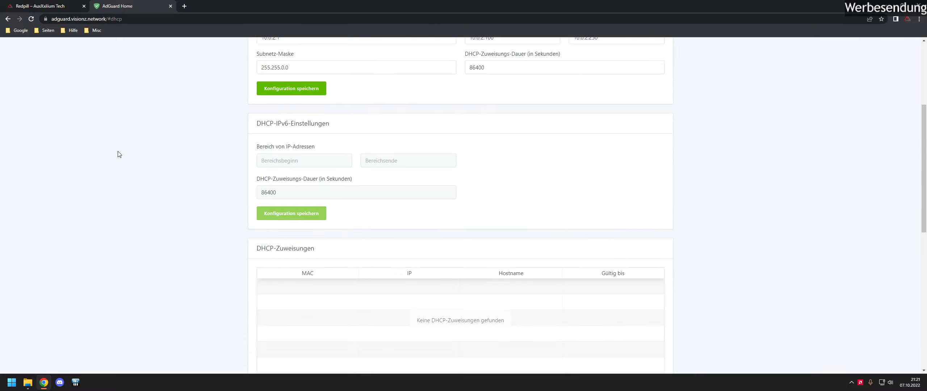
{"action": "left_click", "coordinate": [35, 19]}
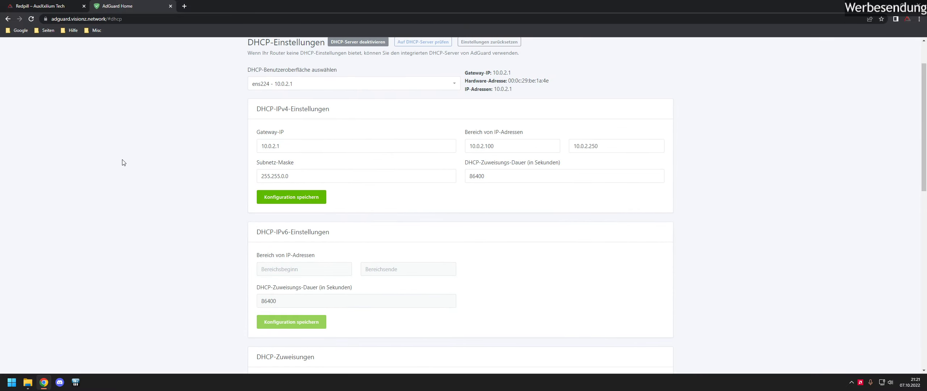
{"action": "scroll", "coordinate": [119, 150], "scroll_direction": "down", "scroll_amount": 4}
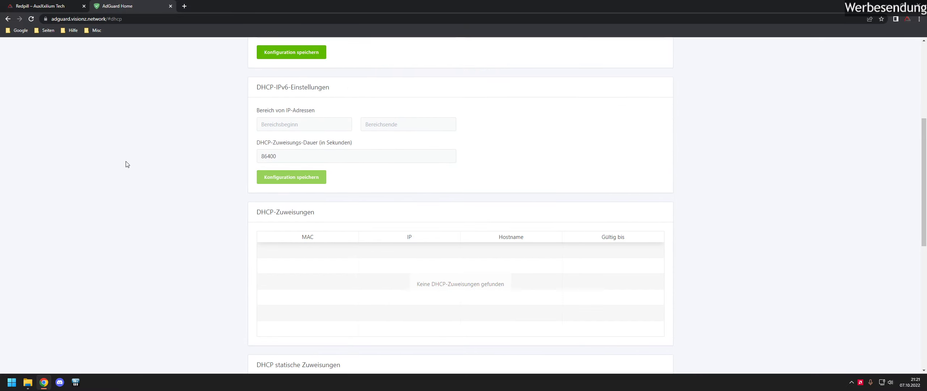
{"action": "left_click", "coordinate": [31, 19]}
{"action": "scroll", "coordinate": [352, 214], "scroll_direction": "down", "scroll_amount": 6}
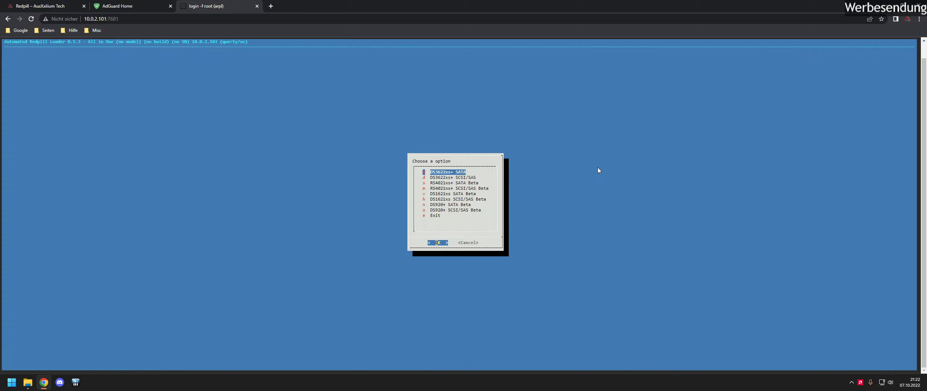
Step: Choose the DS3622xs+ SATA model for the AiO loader and exit the model selection
{"action": "key", "text": "Return"}
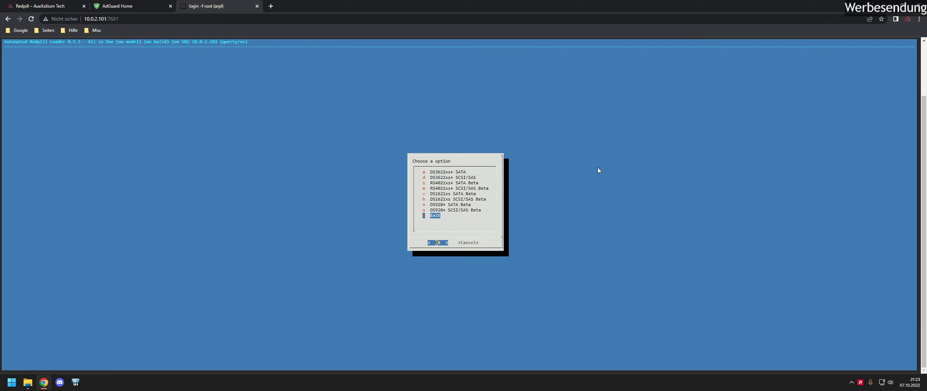
{"action": "key", "text": "Return"}
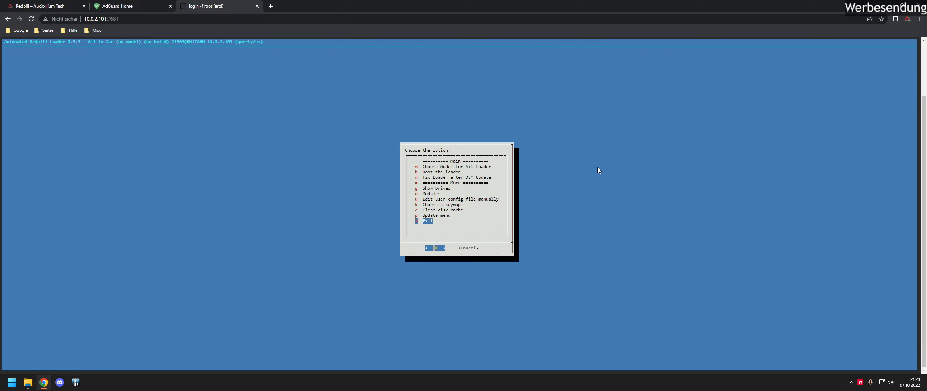
Step: Show the drives detected by the loader, check the ports, and return to the main menu
{"action": "key", "text": "Up"}
{"action": "key", "text": "Up"}
{"action": "key", "text": "Up"}
{"action": "key", "text": "Up"}
{"action": "key", "text": "Up"}
{"action": "key", "text": "Up"}
{"action": "key", "text": "Up"}
{"action": "key", "text": "Up"}
{"action": "key", "text": "Up"}
{"action": "key", "text": "Down"}
{"action": "key", "text": "Down"}
{"action": "key", "text": "Down"}
{"action": "key", "text": "Return"}
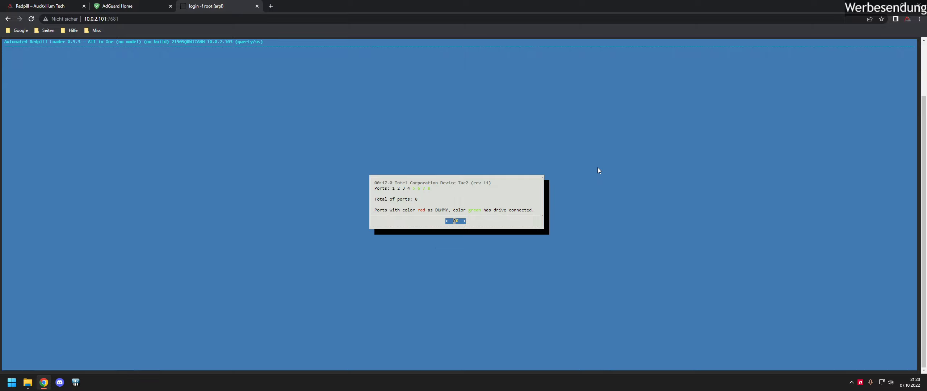
{"action": "key", "text": "Return"}
Step: Boot the loader from the Automated Redpill Loader main menu
{"action": "key", "text": "Up"}
{"action": "key", "text": "Up"}
{"action": "key", "text": "Up"}
{"action": "key", "text": "Up"}
{"action": "key", "text": "Up"}
{"action": "key", "text": "Up"}
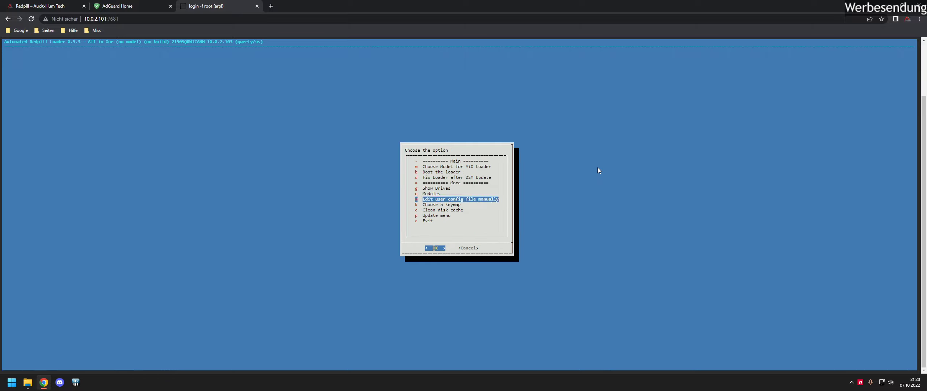
{"action": "key", "text": "Up"}
{"action": "key", "text": "Up"}
{"action": "key", "text": "Up"}
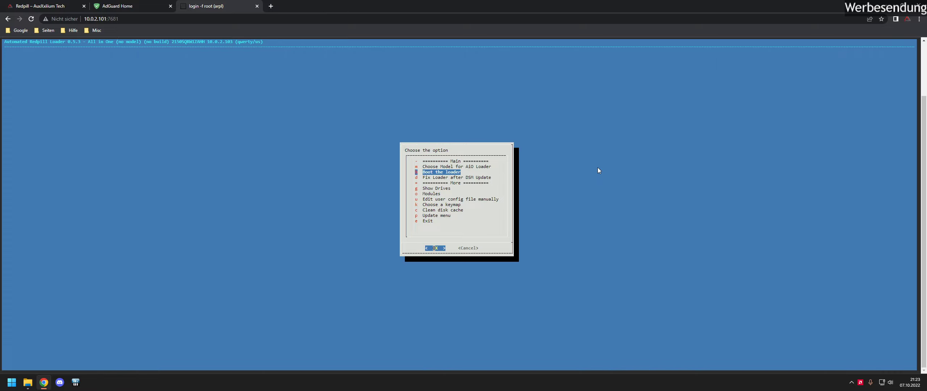
{"action": "key", "text": "Return"}
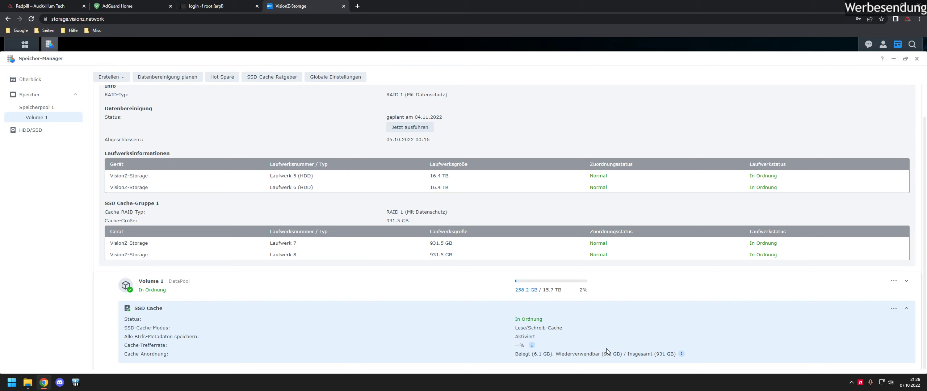
Step: Close the Speicher-Manager on the VisionZ-Storage NAS
{"action": "left_click", "coordinate": [917, 58]}
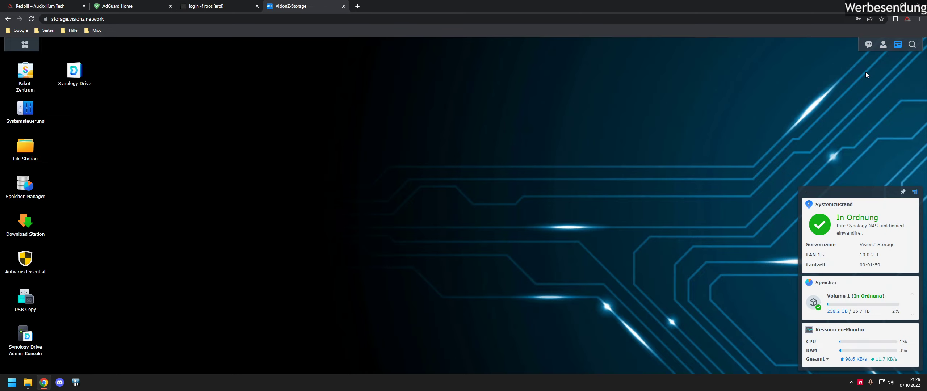